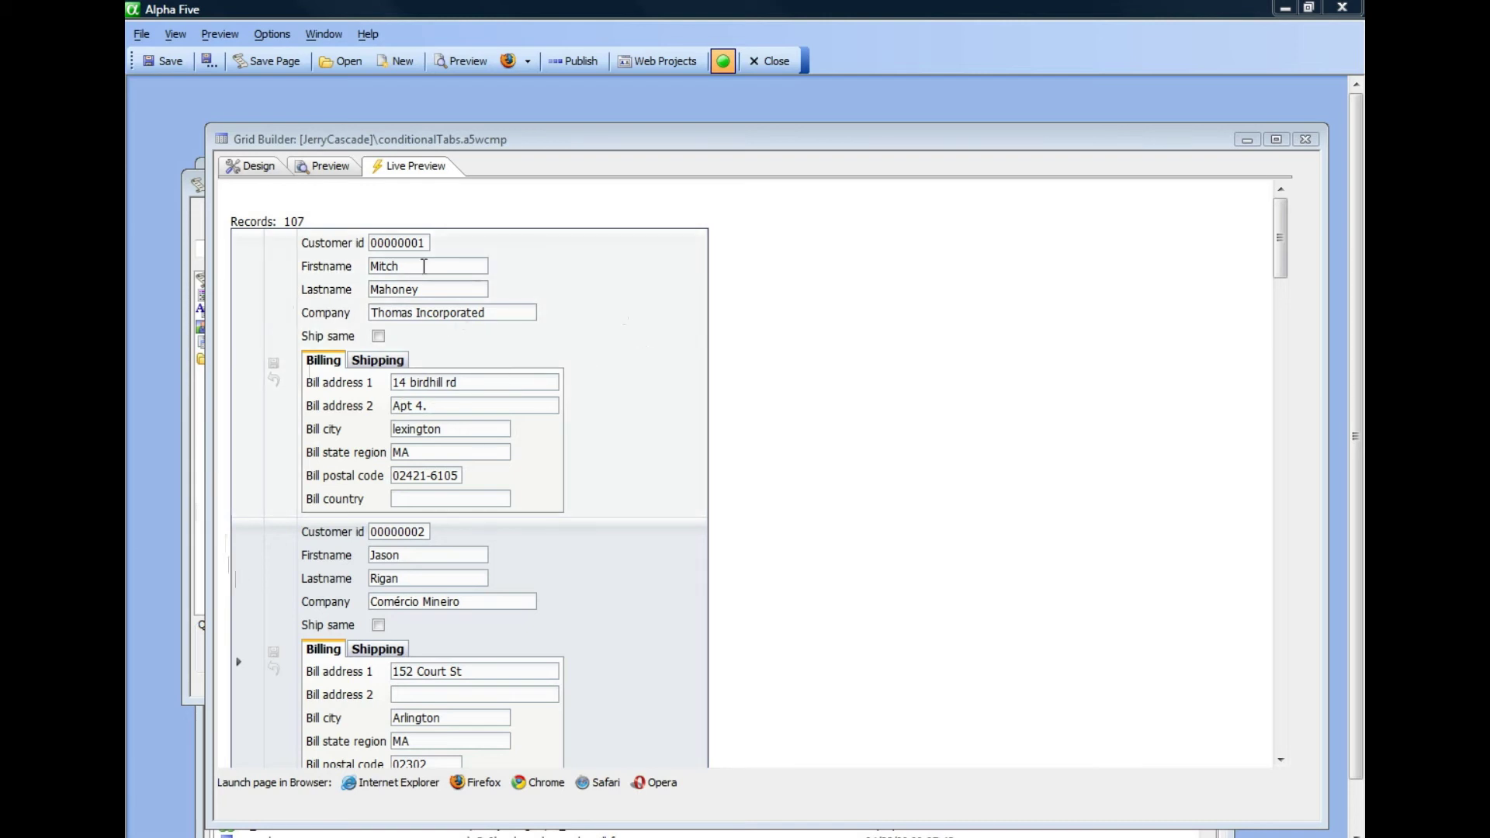
# Step: Show the first record's shipping address fields in the live preview
pyautogui.click(380, 369)
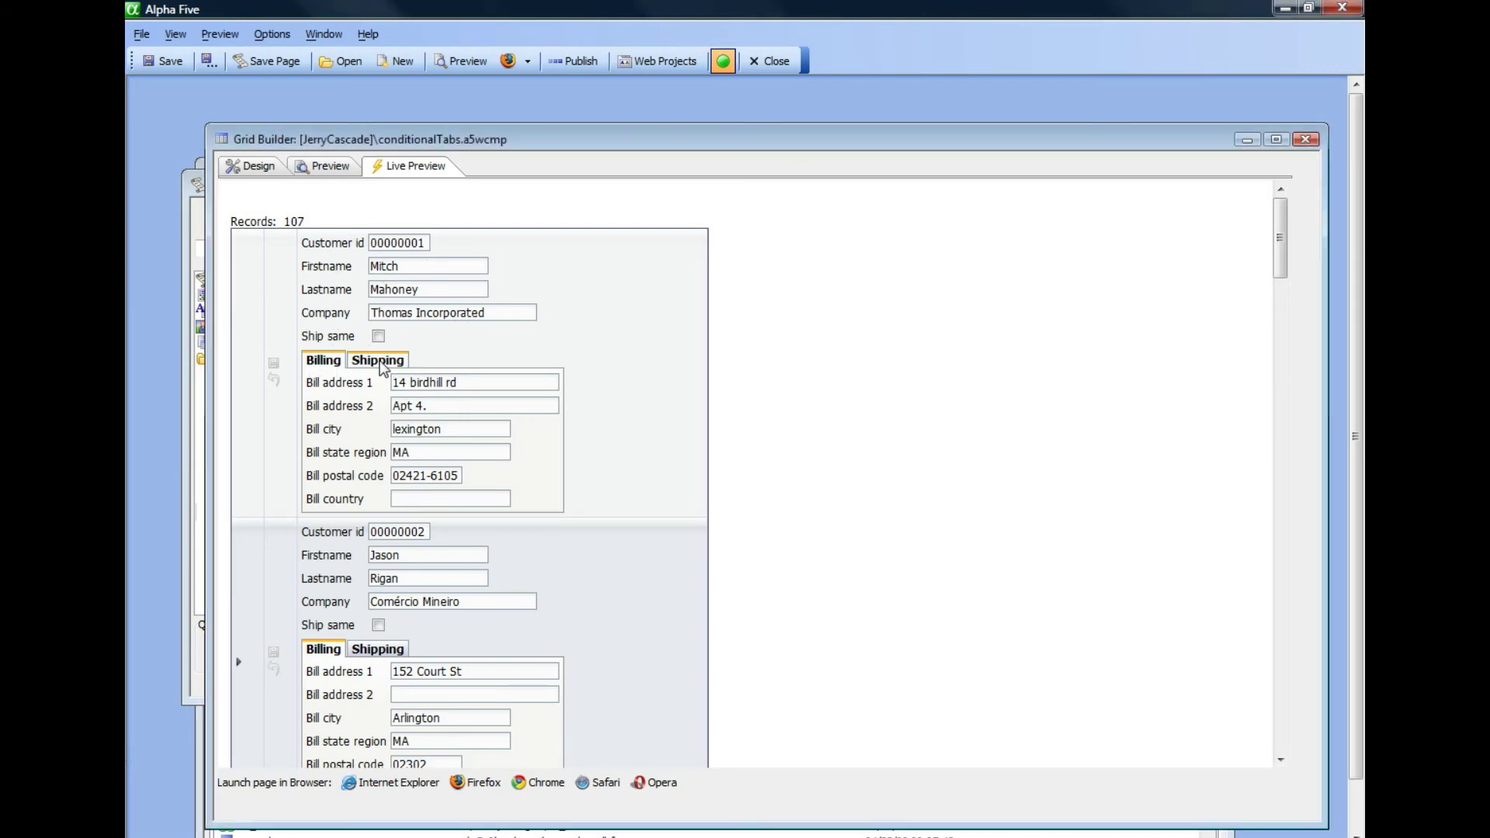
pyautogui.click(380, 368)
pyautogui.click(341, 365)
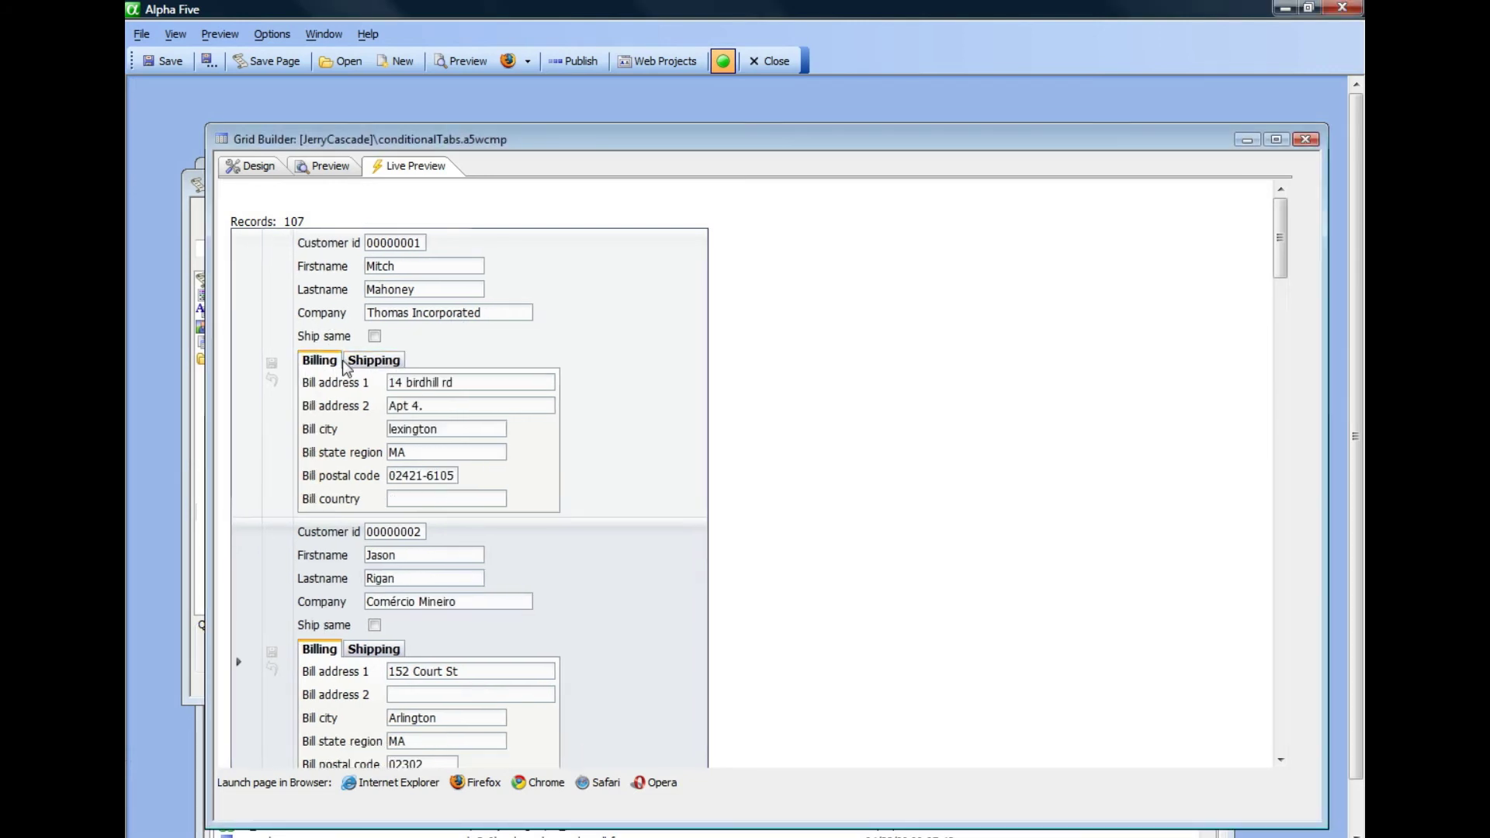
pyautogui.click(373, 367)
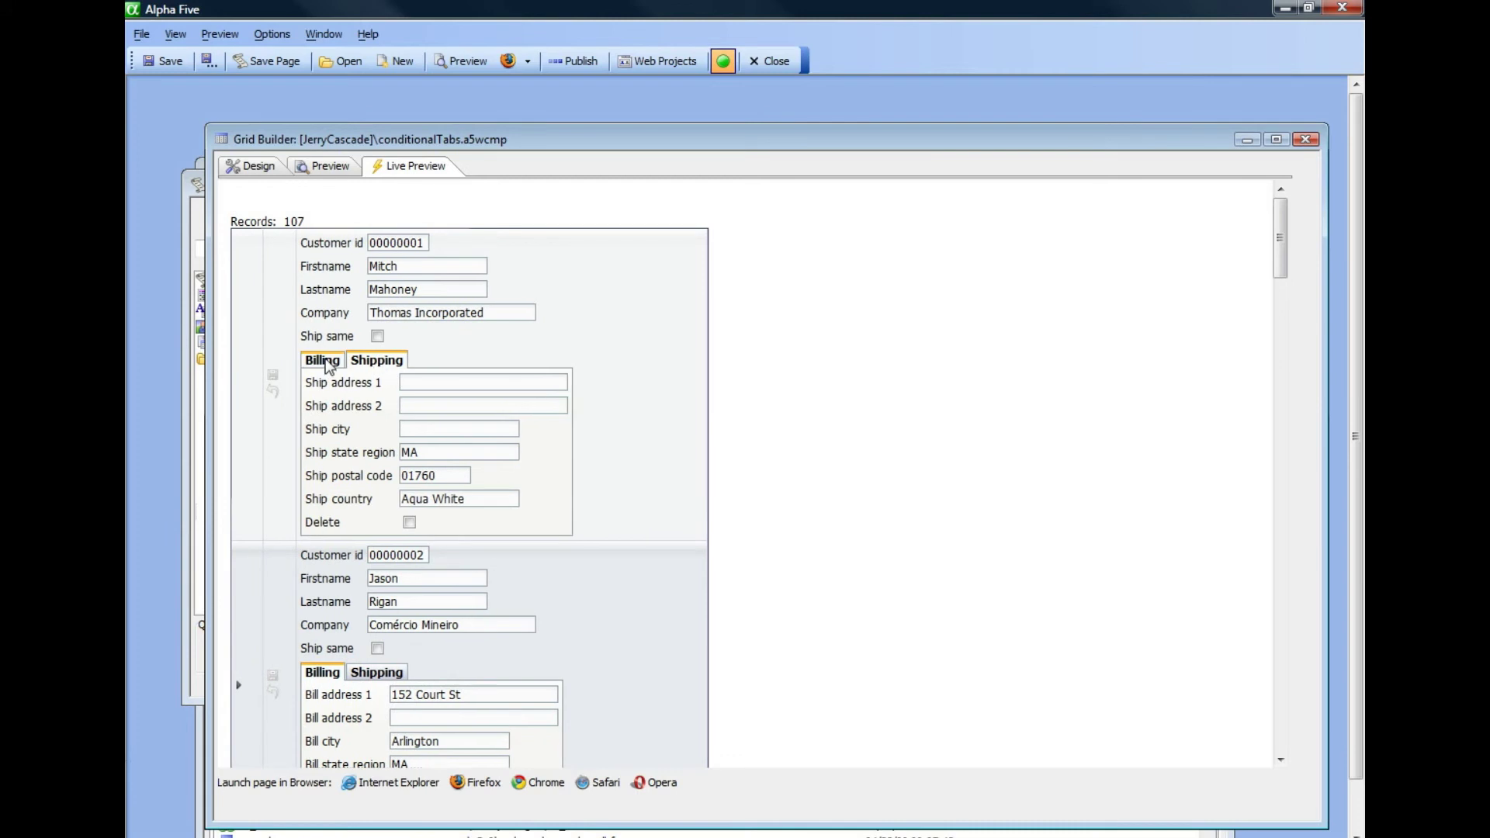
pyautogui.click(331, 365)
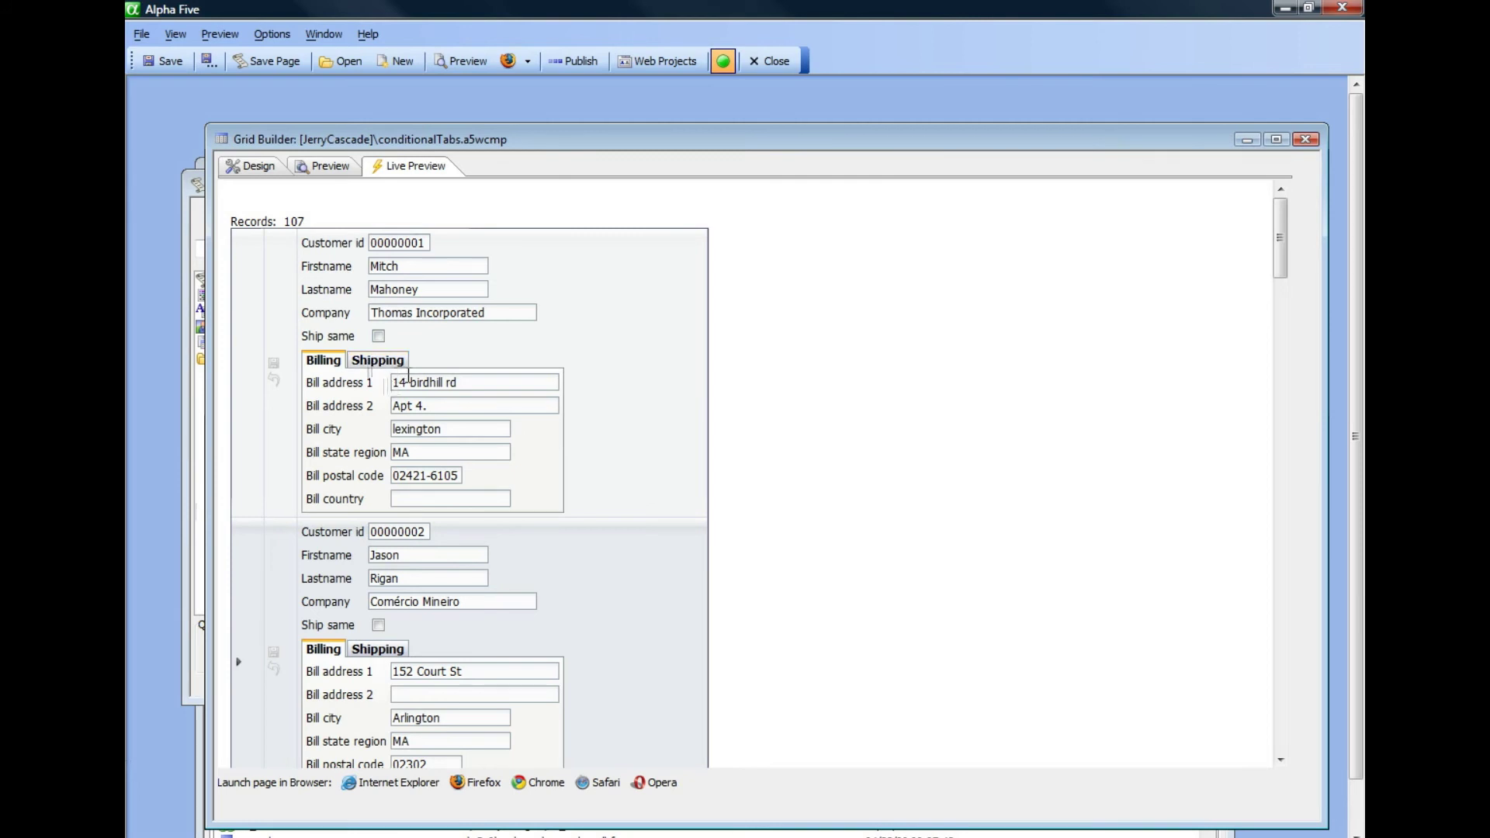
# Step: Select the Shipping tab pane in the Design tree and its Enable expression property
pyautogui.click(255, 167)
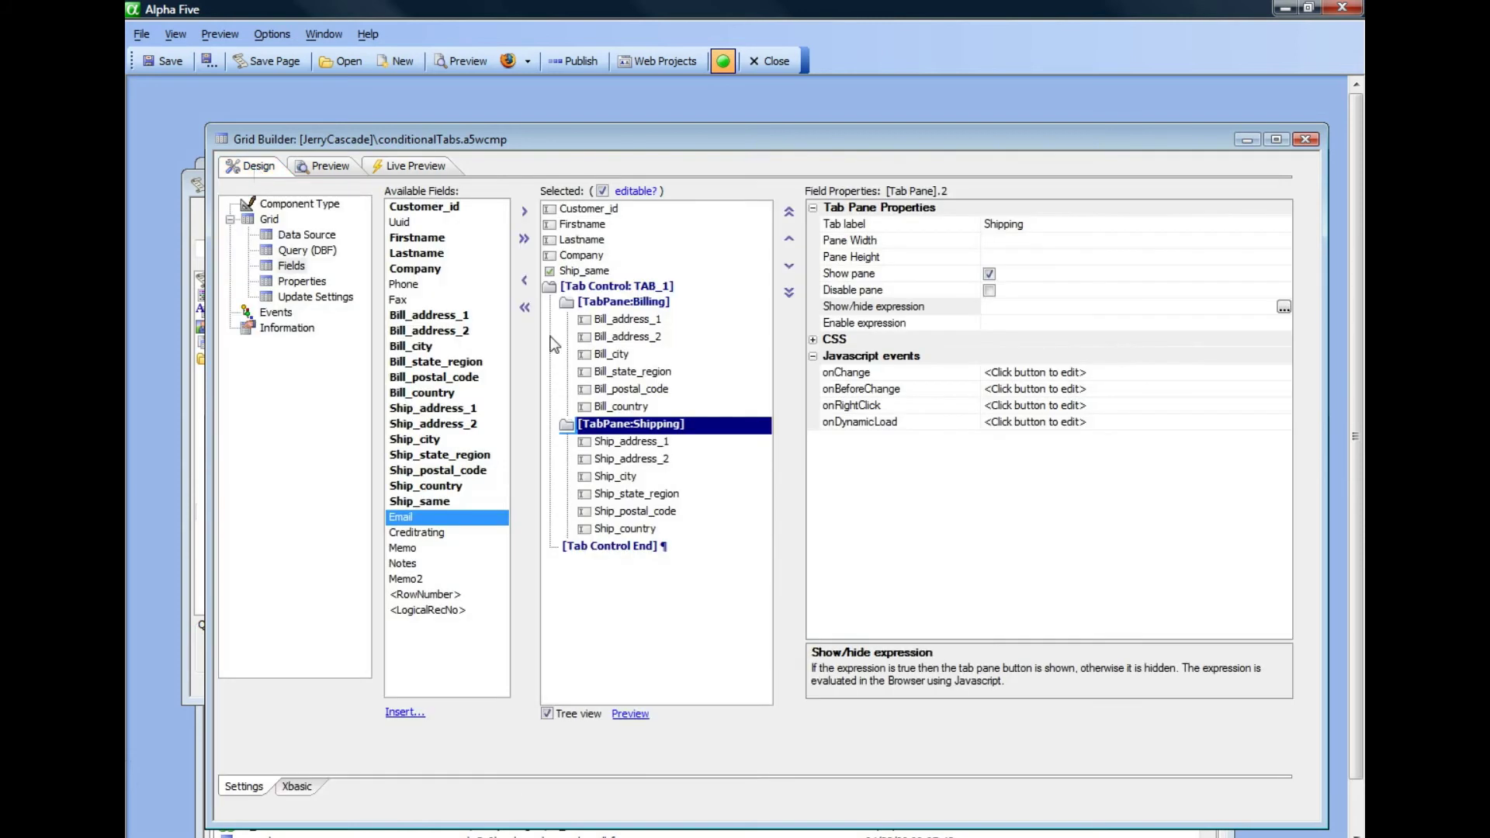
pyautogui.click(617, 305)
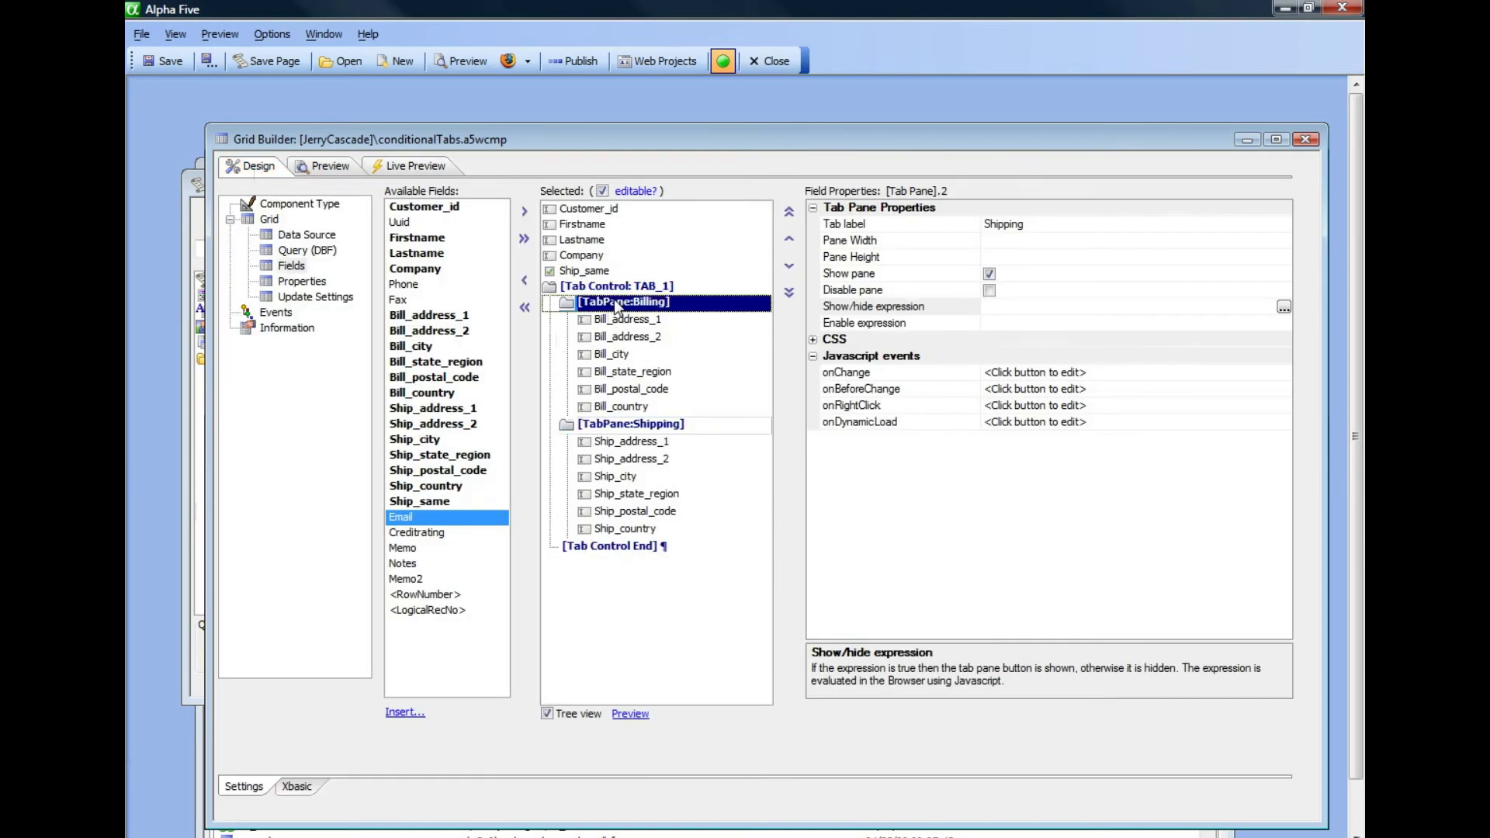
pyautogui.click(617, 426)
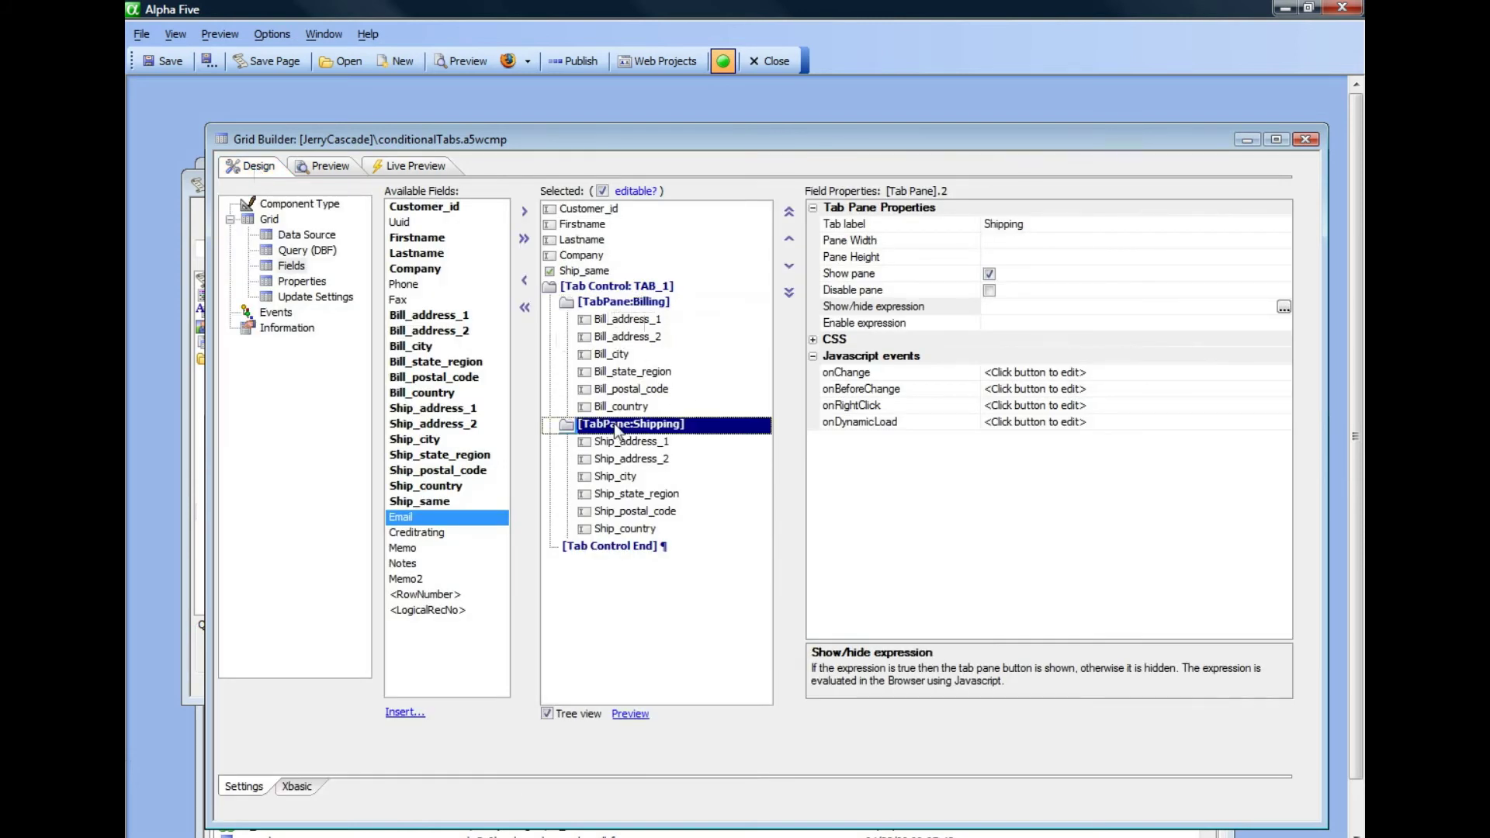
pyautogui.click(857, 310)
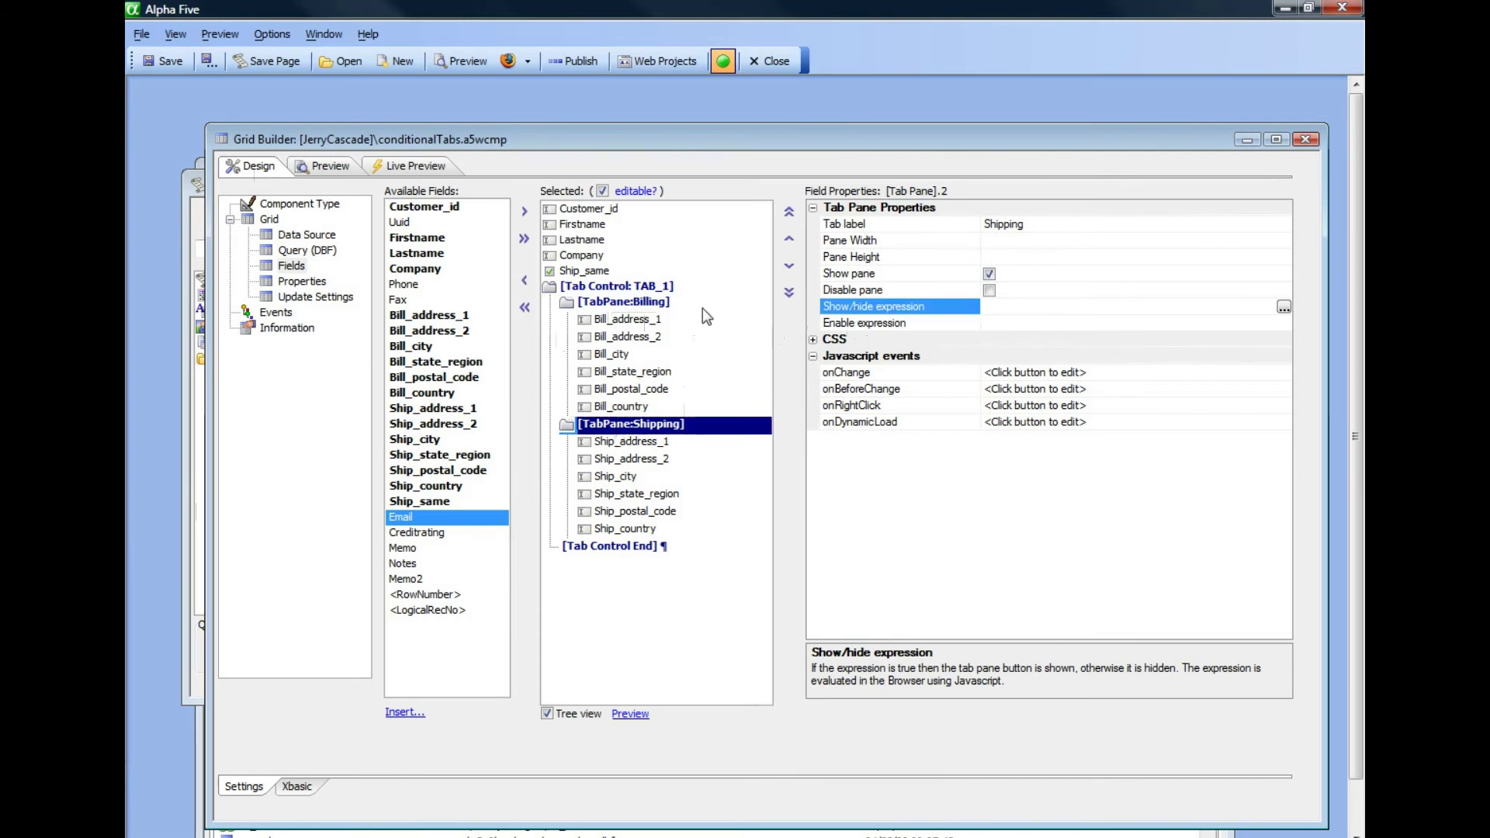
pyautogui.click(865, 326)
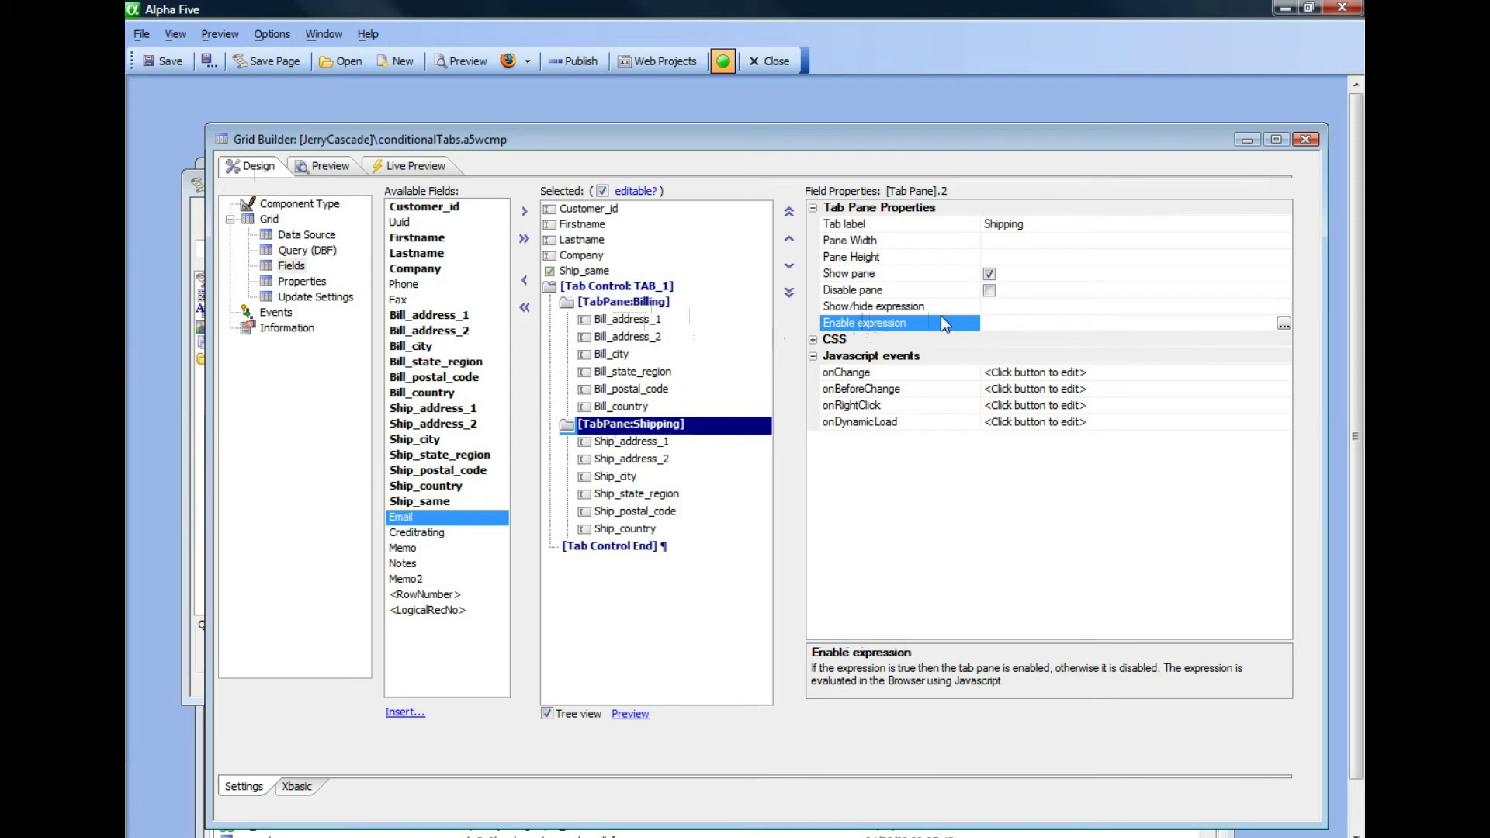
# Step: Enter Ship_same = "False" as the Shipping pane's Enable expression using the expression editor
pyautogui.click(1283, 326)
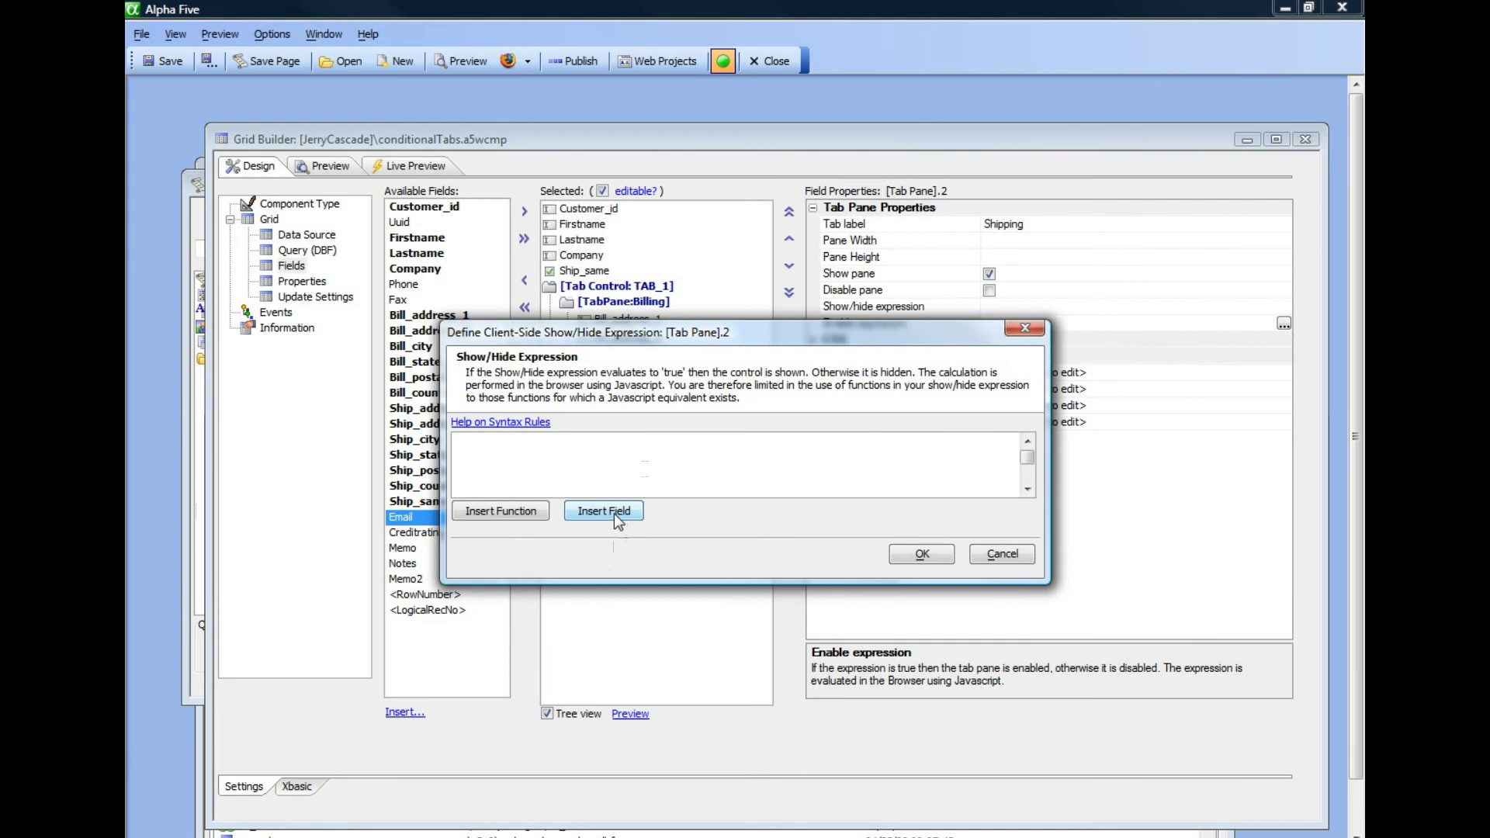
pyautogui.click(614, 514)
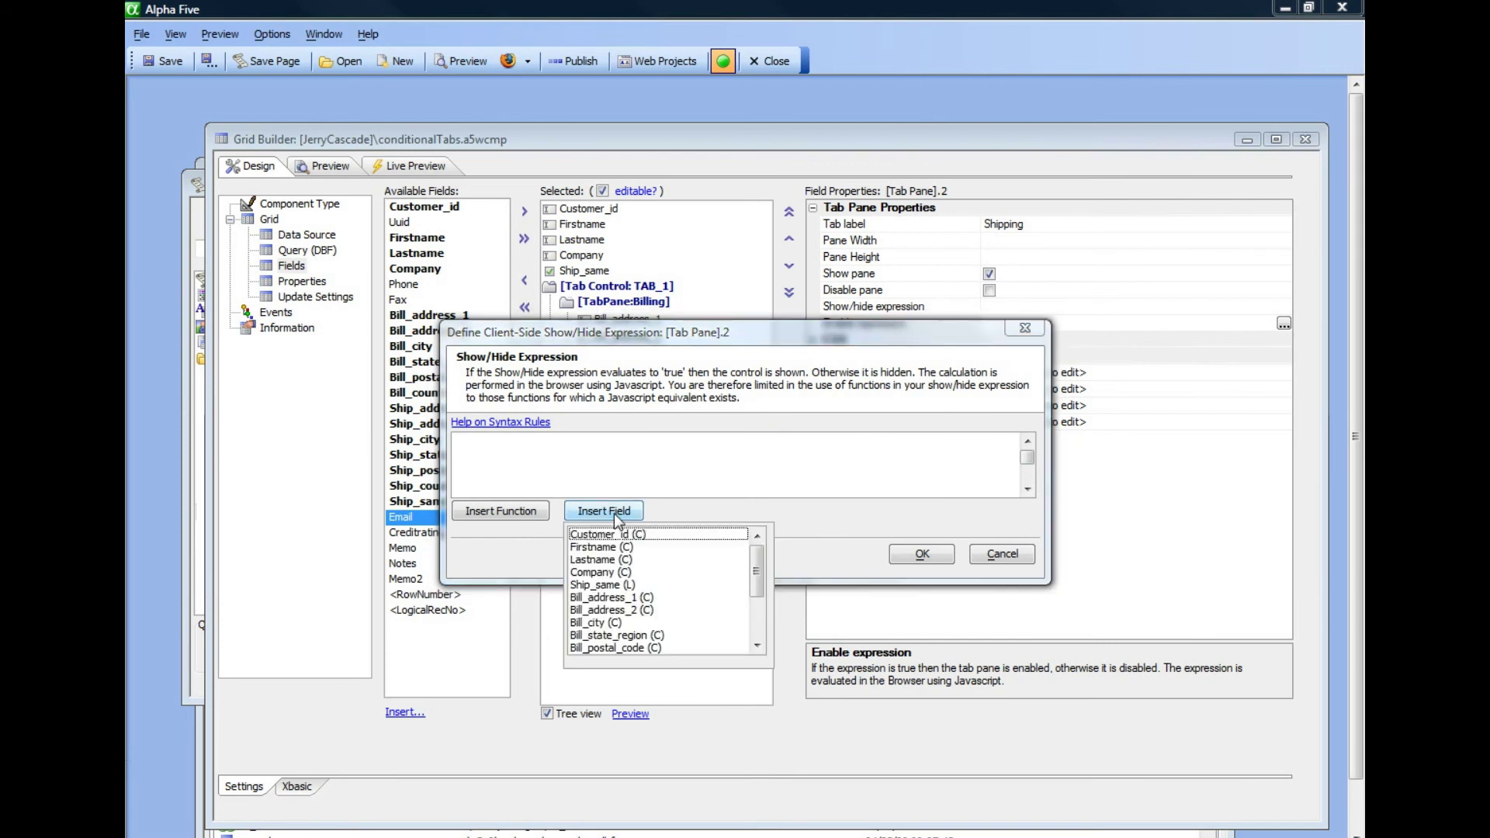
pyautogui.click(602, 586)
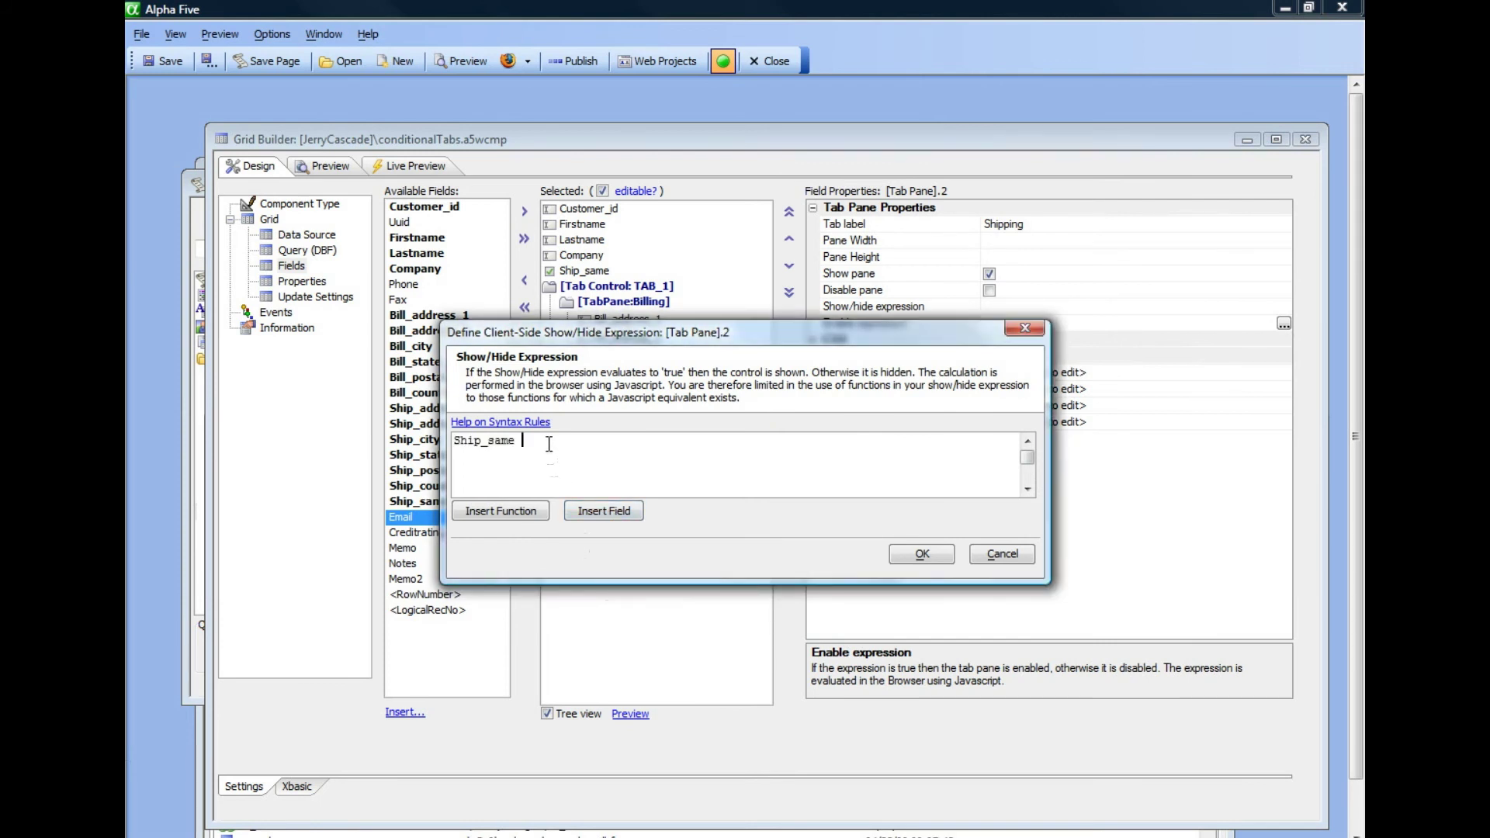
pyautogui.write('= "')
pyautogui.write('False"')
pyautogui.click(921, 556)
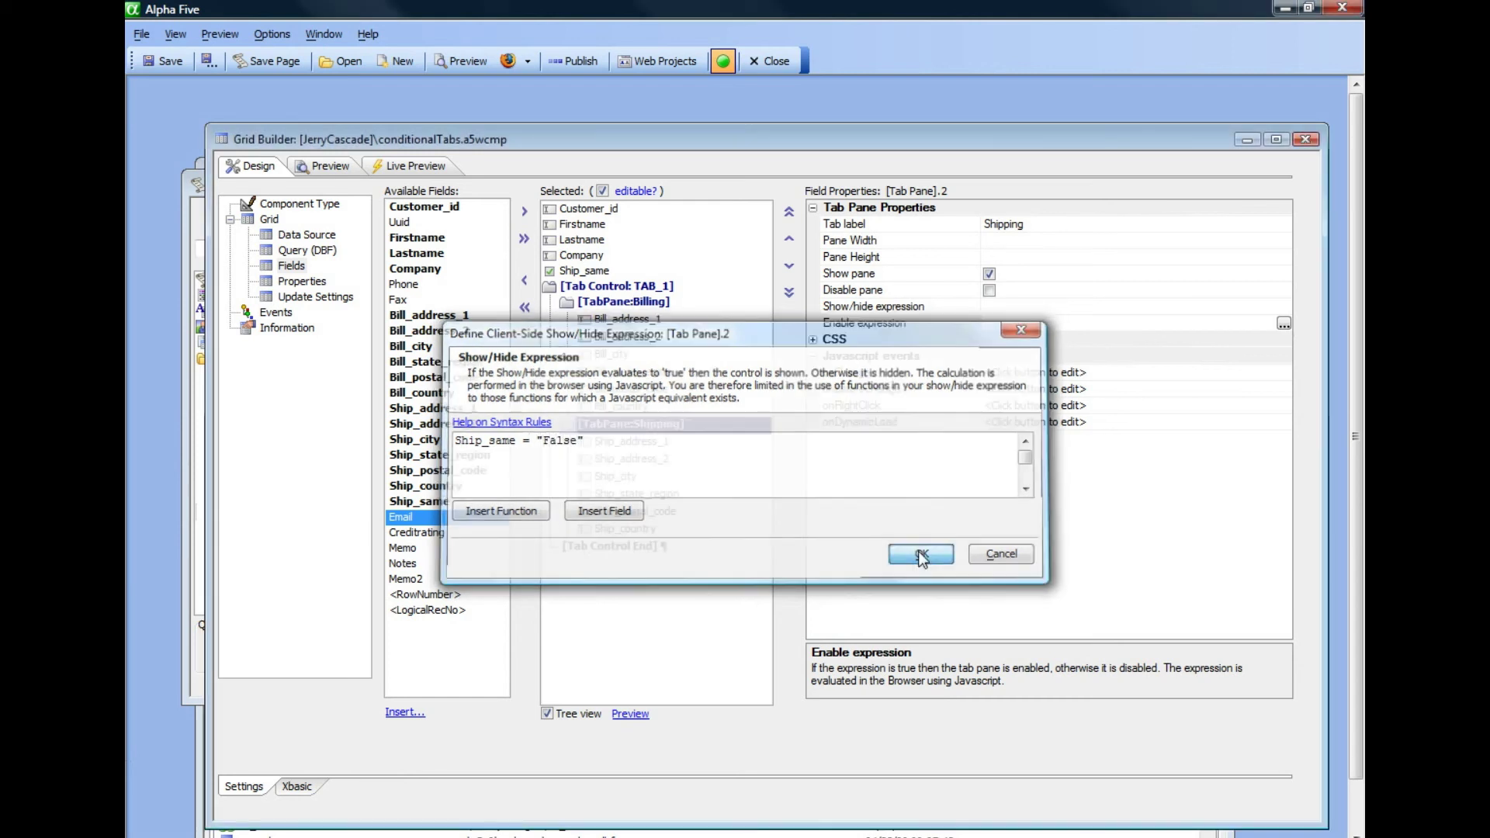
# Step: Save the grid component and open its live preview in Chrome
pyautogui.click(169, 68)
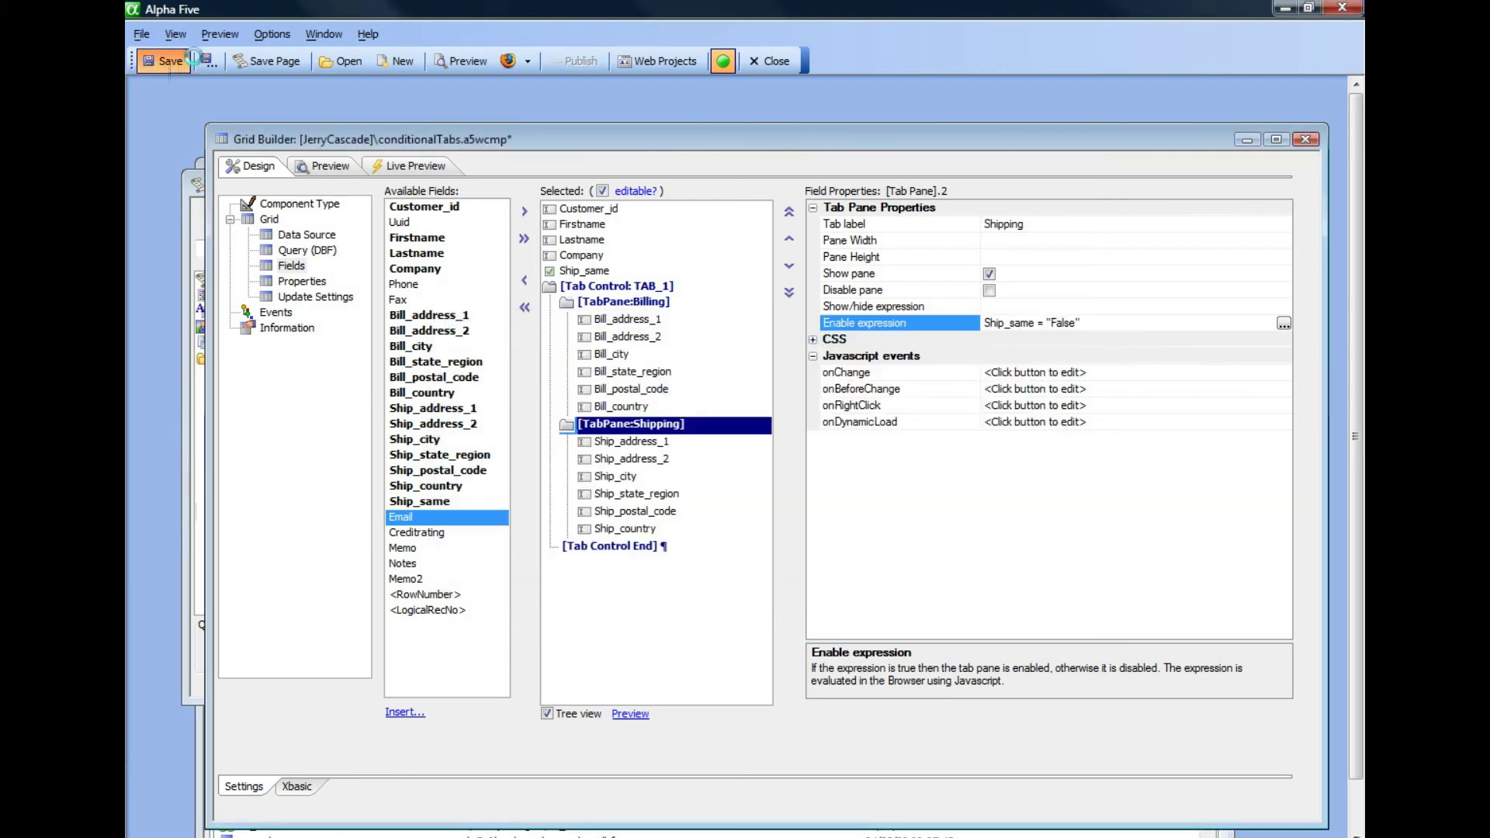
pyautogui.click(529, 65)
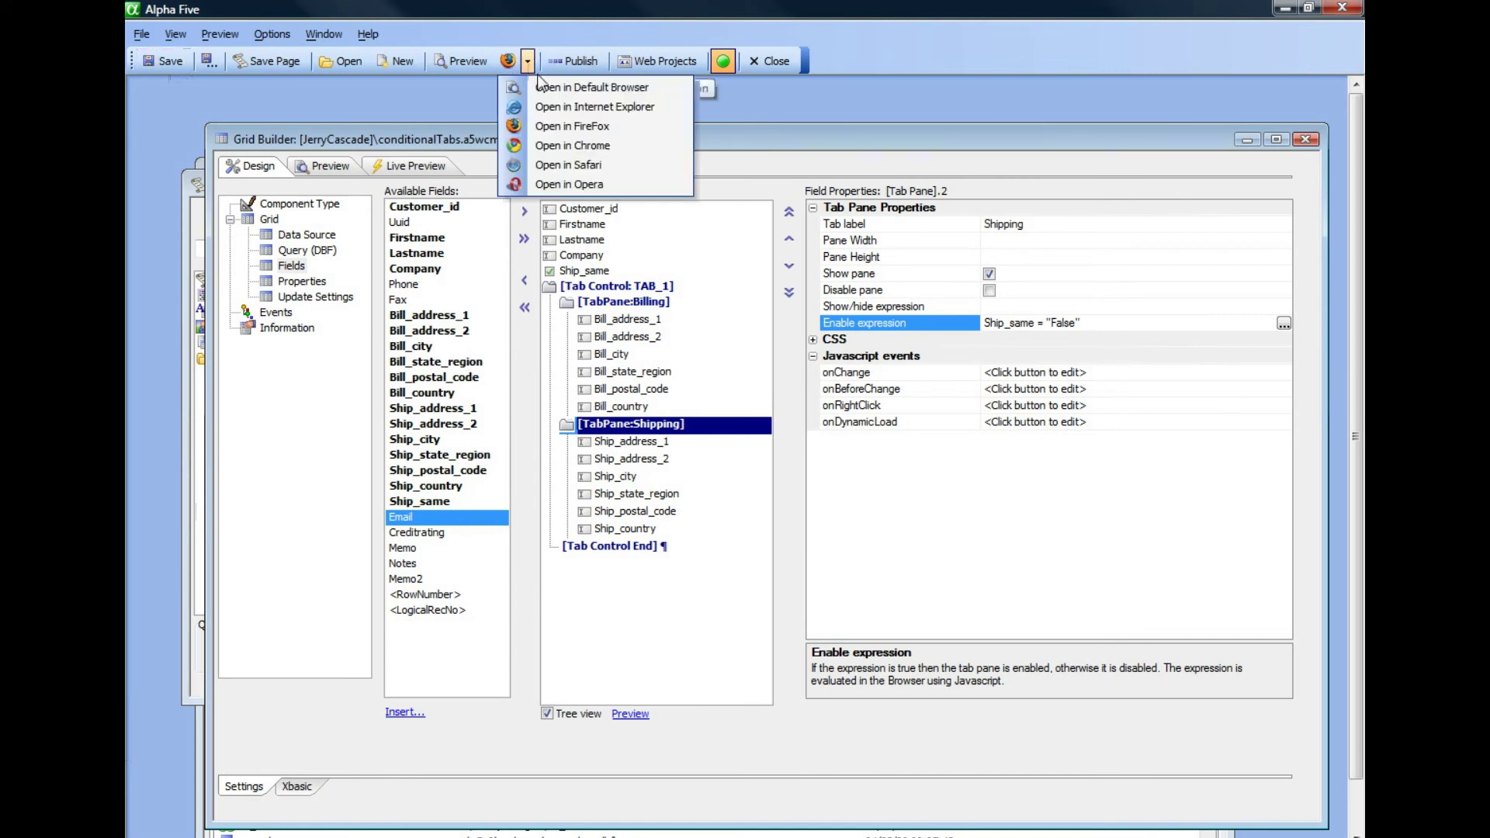
pyautogui.click(548, 145)
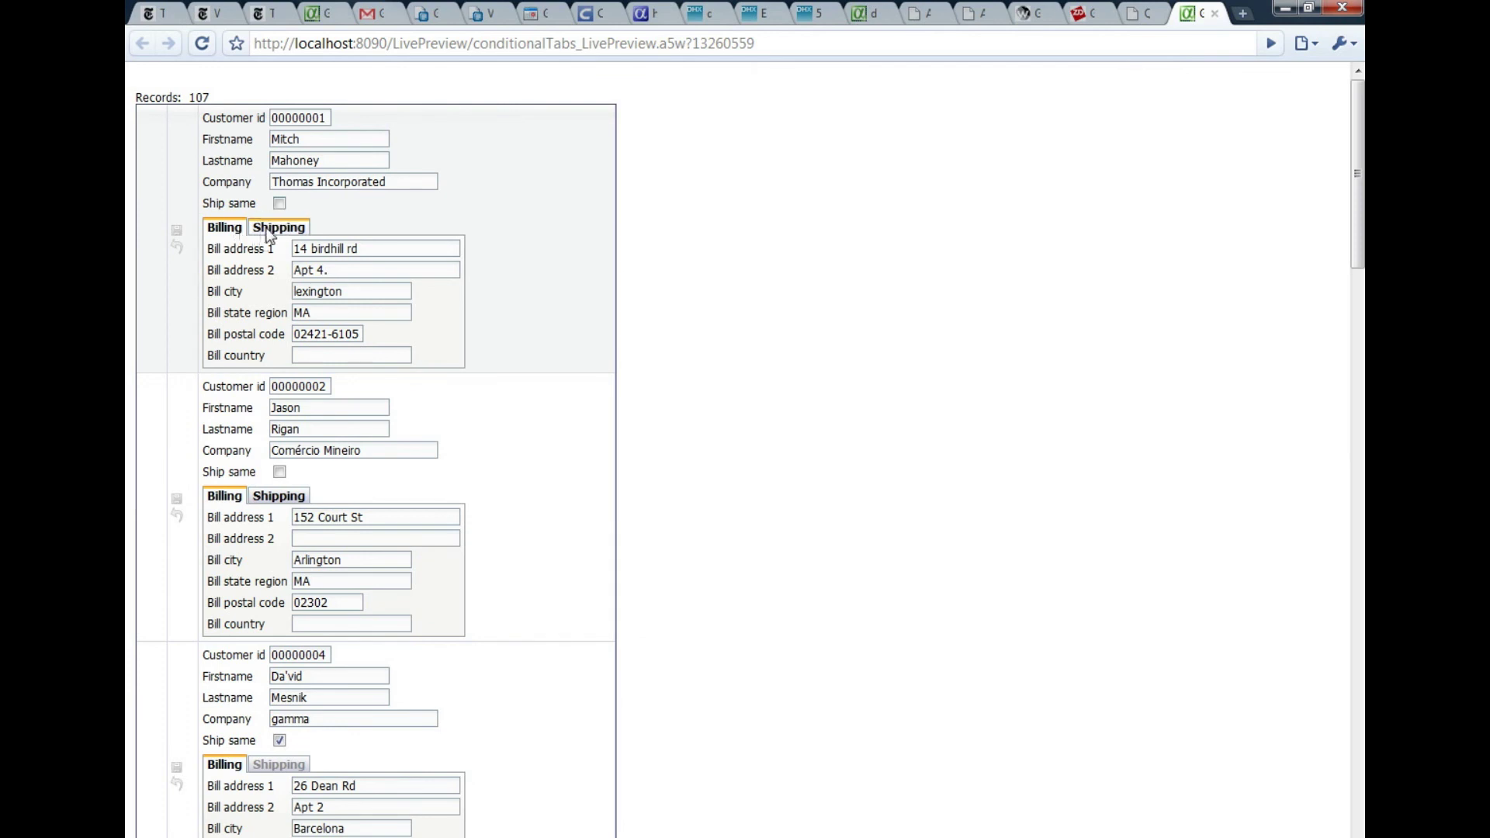
pyautogui.click(278, 226)
pyautogui.click(233, 232)
pyautogui.click(281, 205)
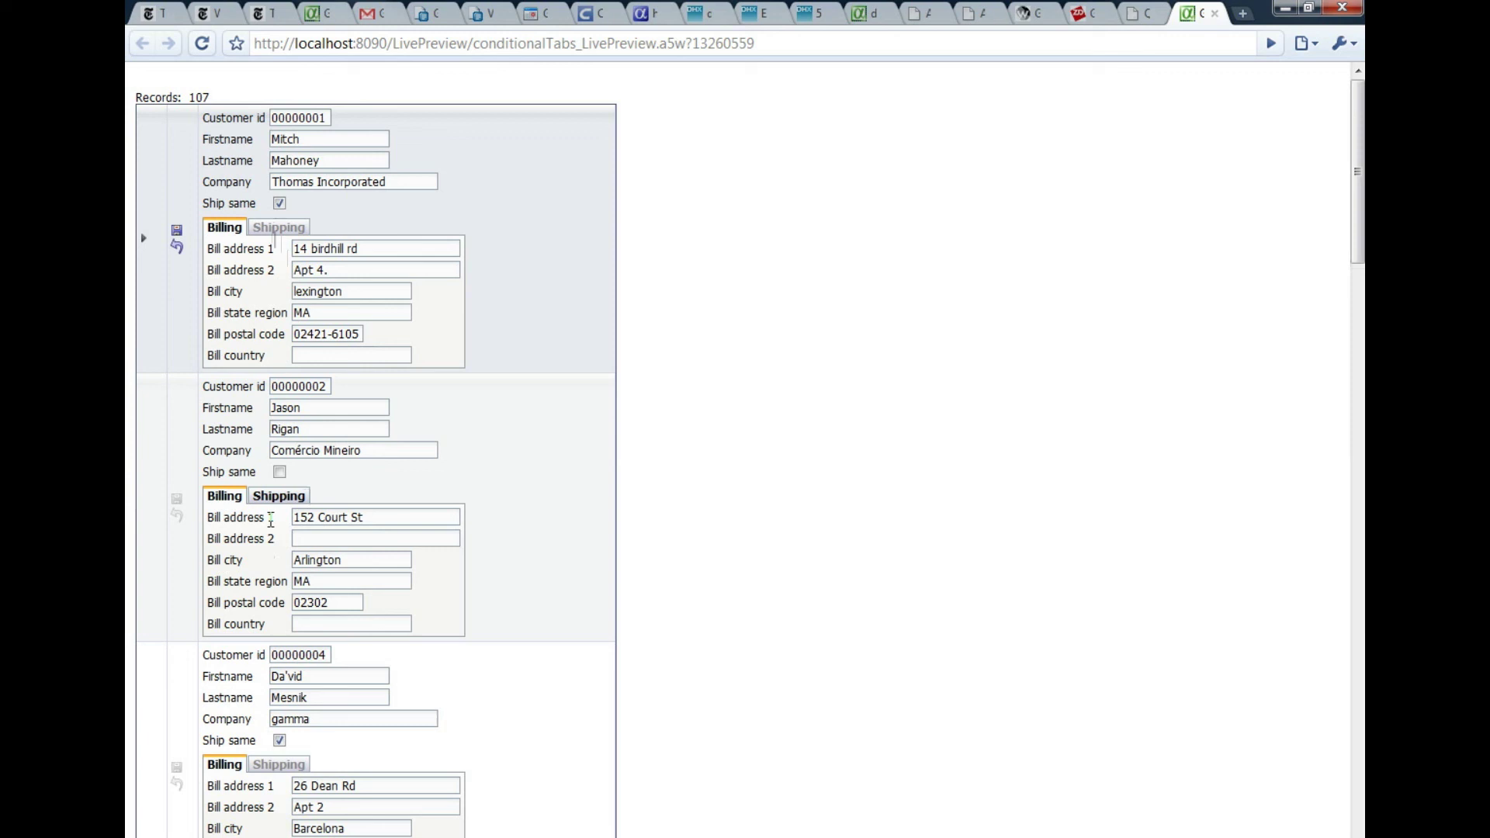
pyautogui.click(280, 472)
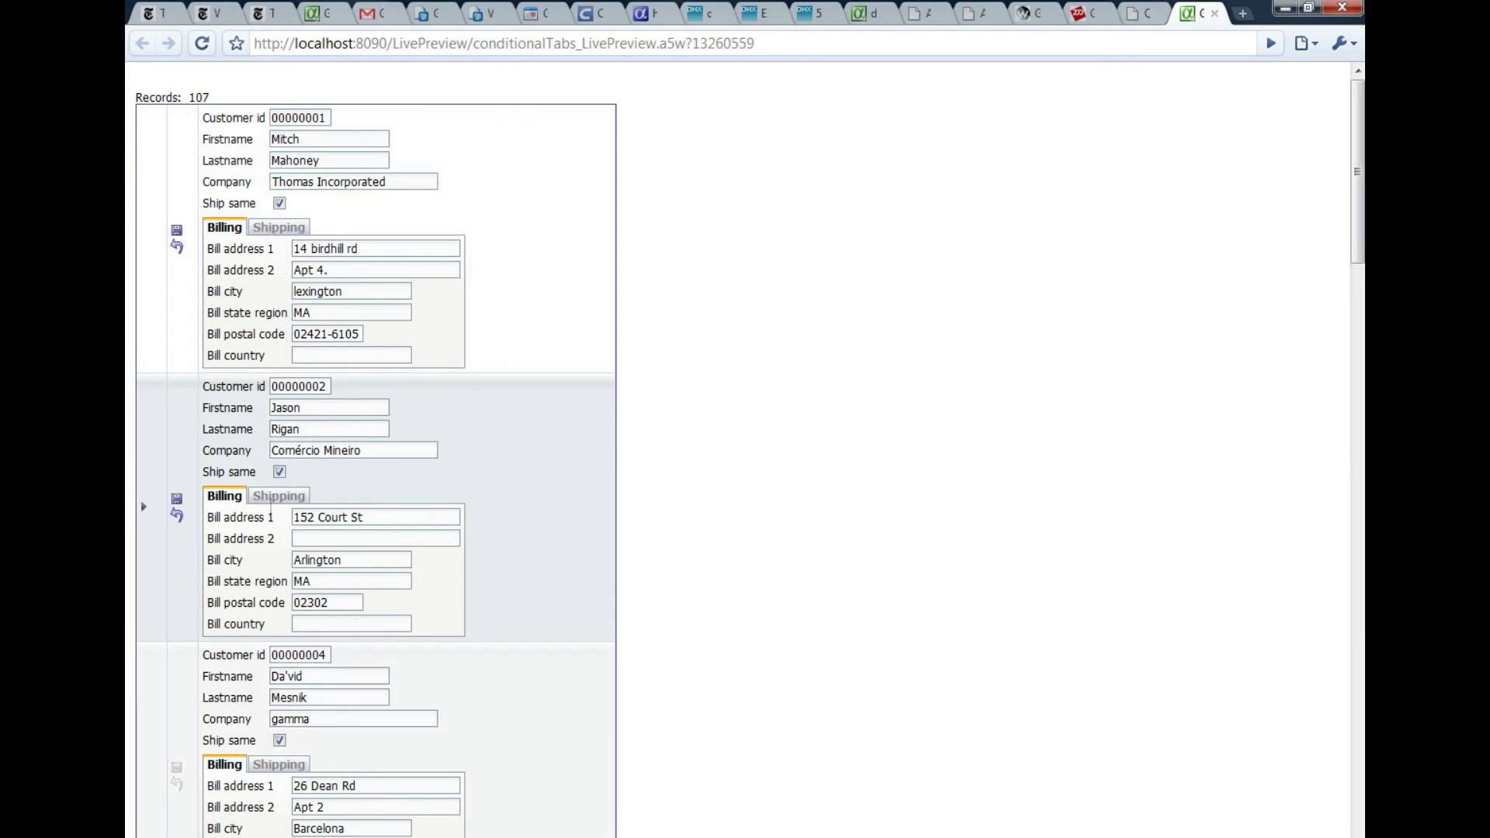
# Step: Move Ship_same = "False" from Enable expression to Show/hide expression, then relaunch the preview
pyautogui.hotkey('alt', 'Tab')
pyautogui.click(931, 323)
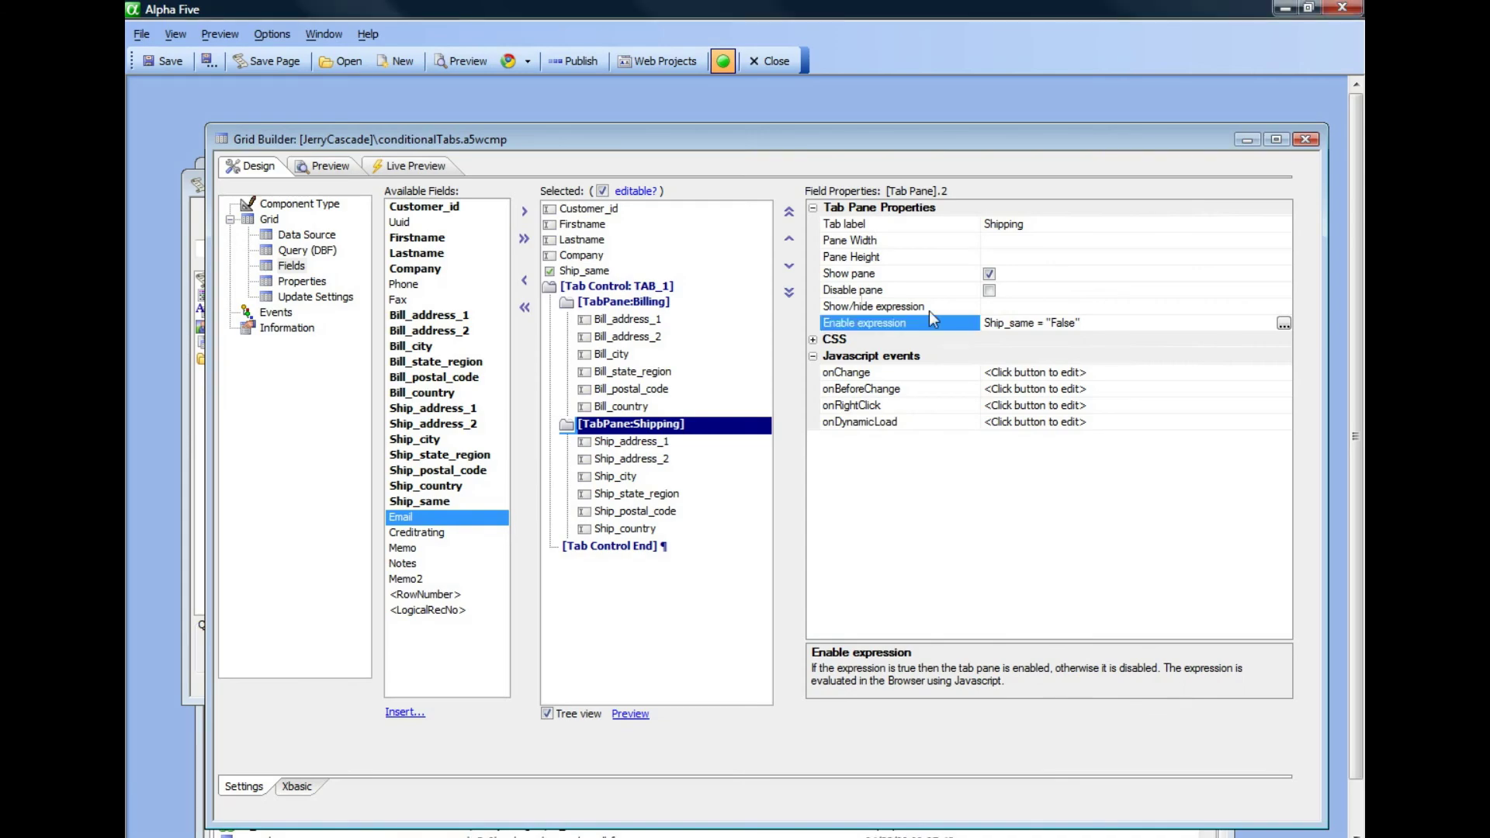
pyautogui.moveTo(1094, 322); pyautogui.dragTo(983, 323)
pyautogui.hotkey('ctrl', 'c')
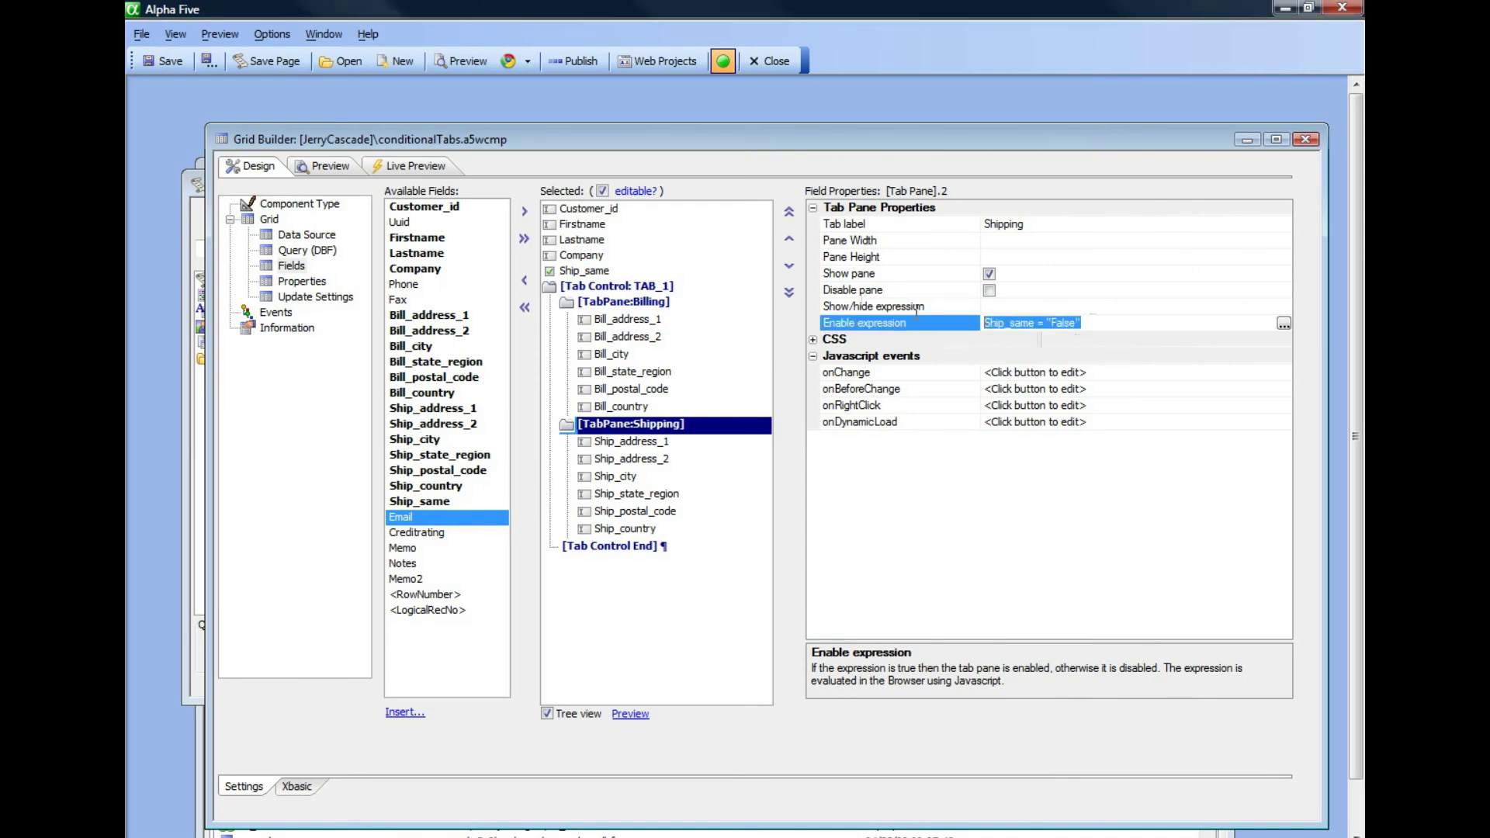
pyautogui.press('Delete')
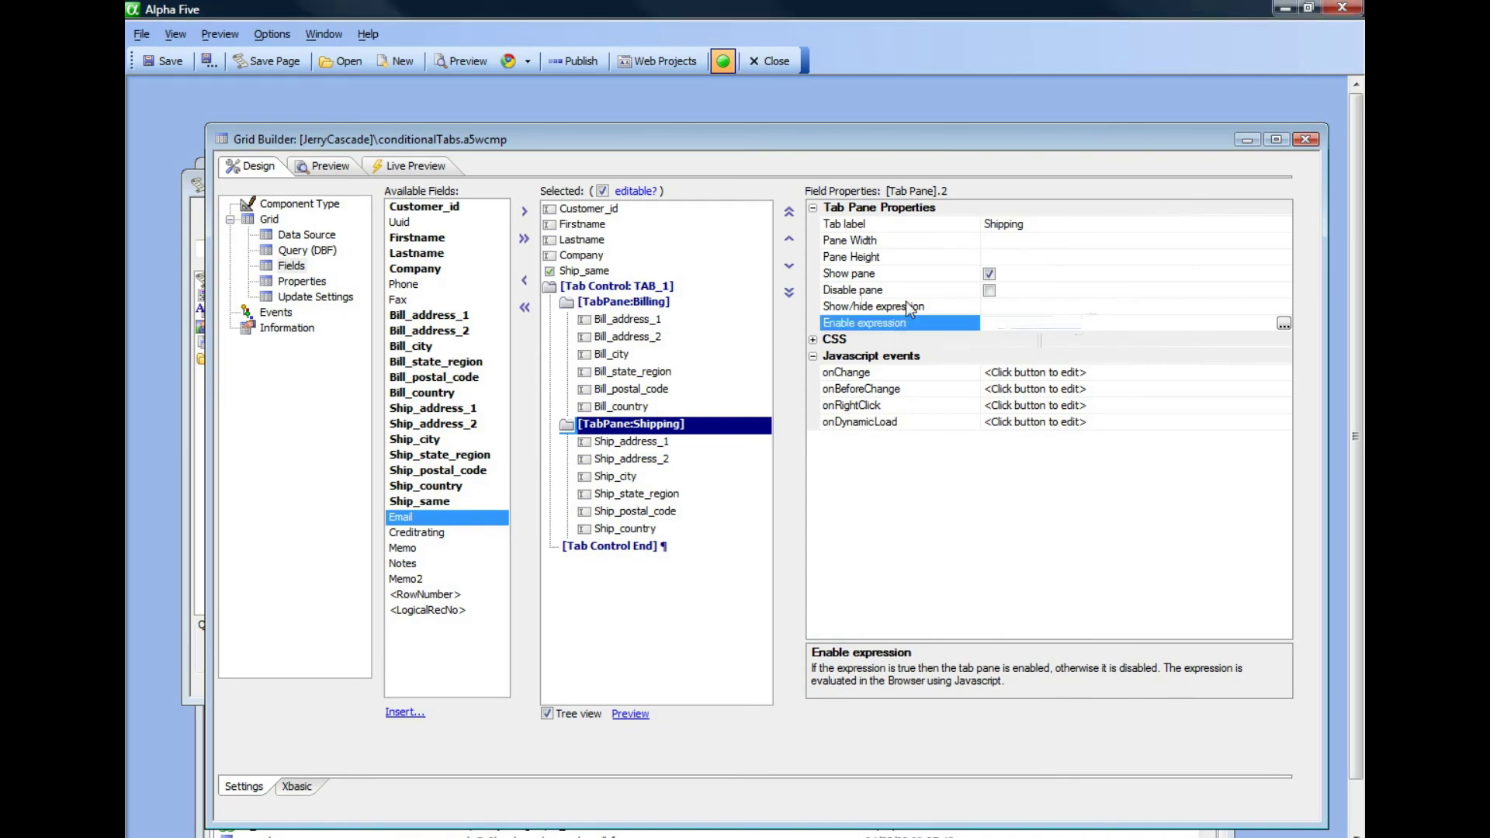
pyautogui.click(897, 307)
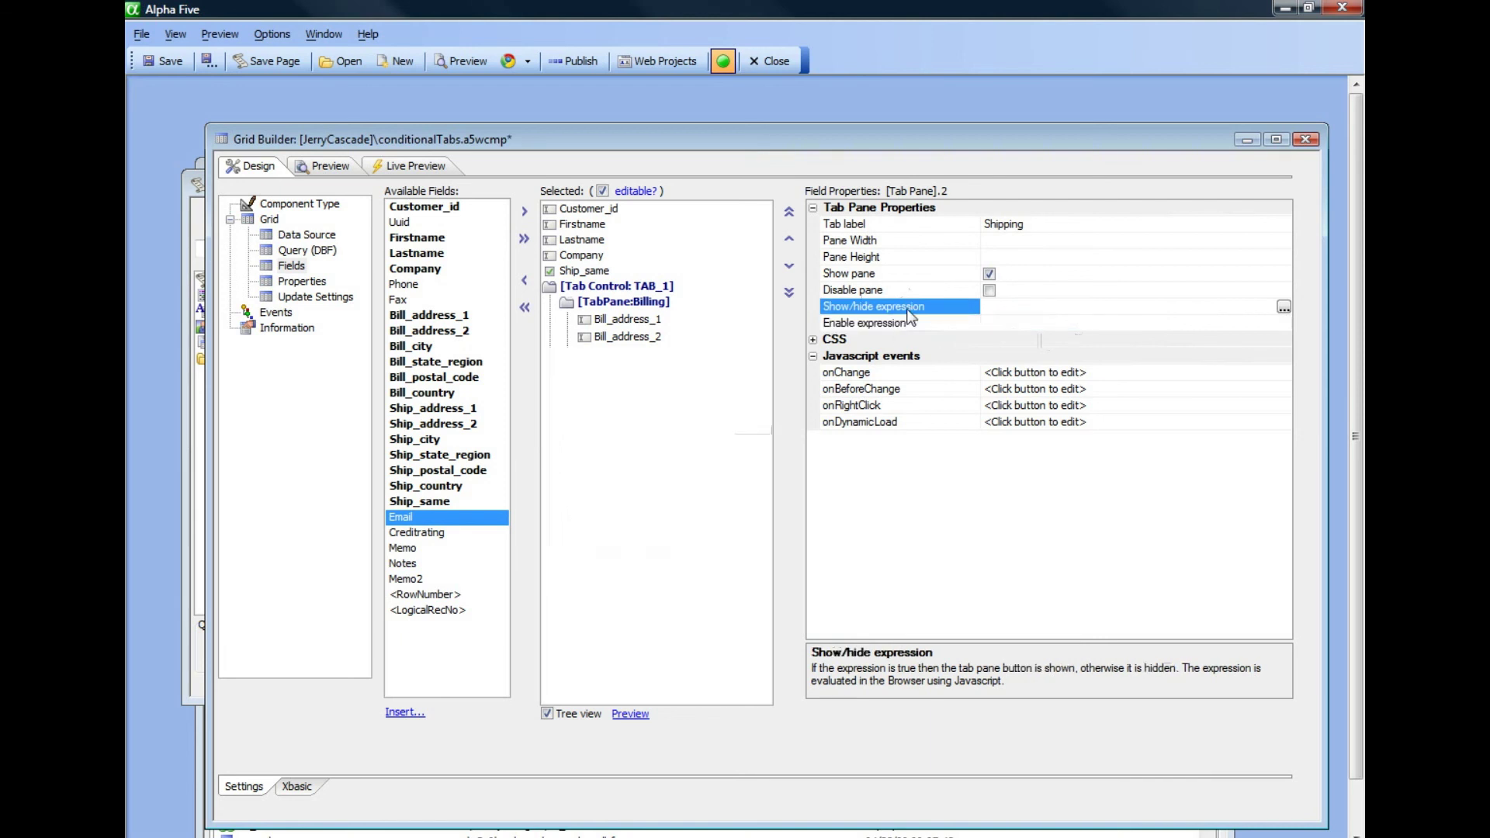
pyautogui.hotkey('ctrl', 'v')
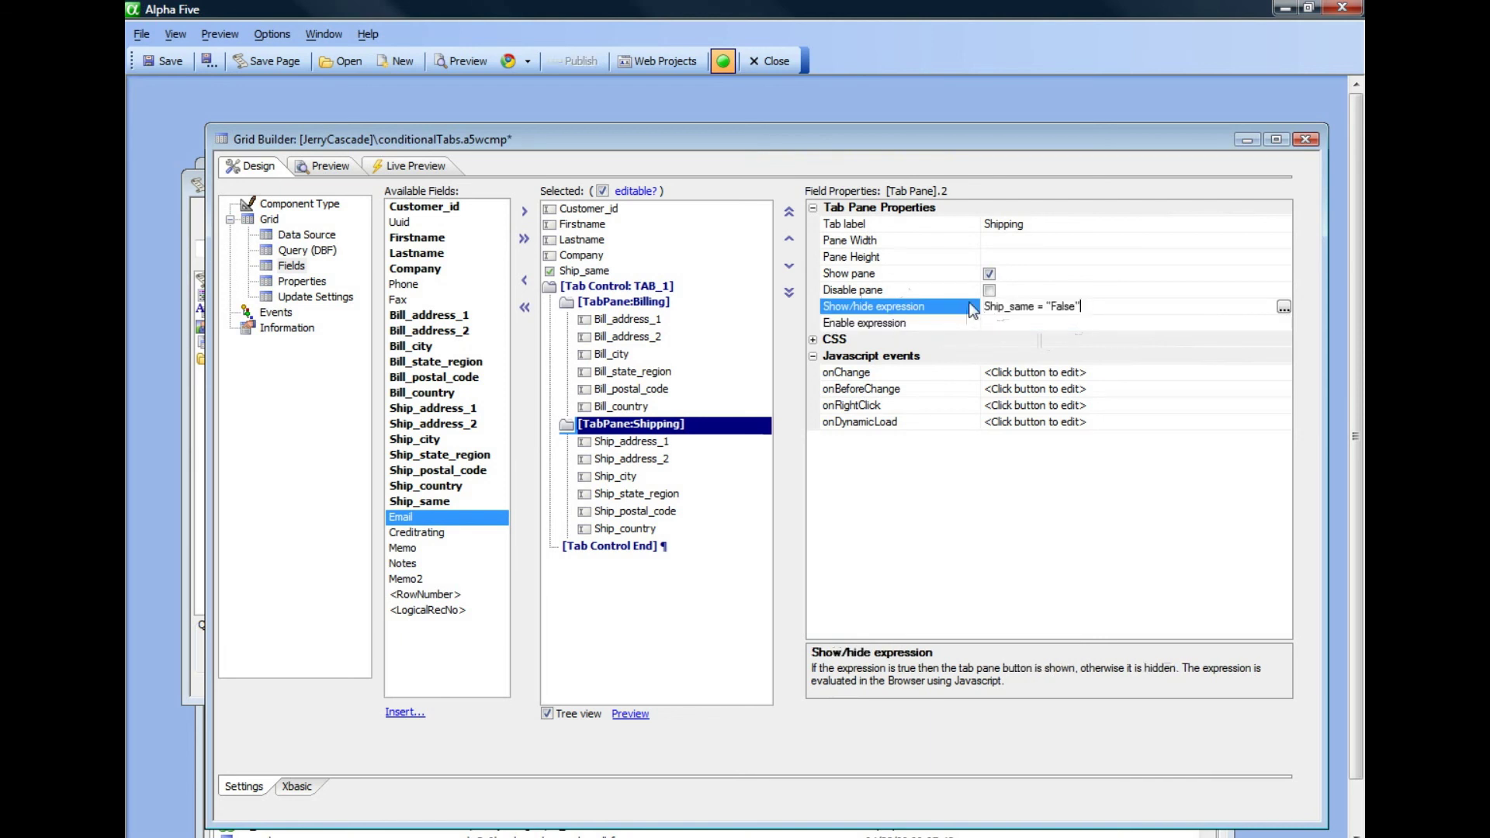
pyautogui.click(510, 67)
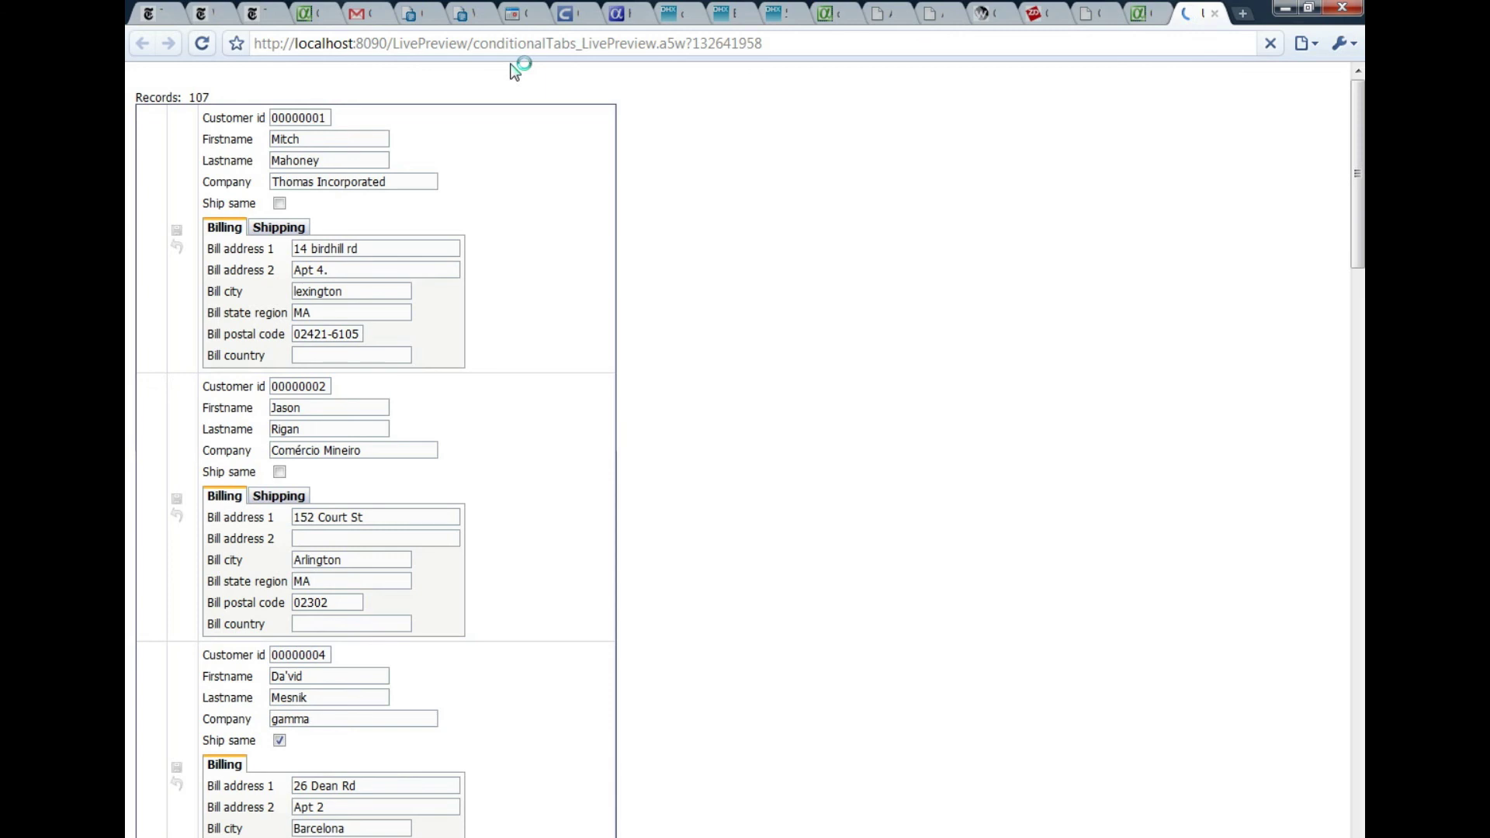
pyautogui.click(280, 205)
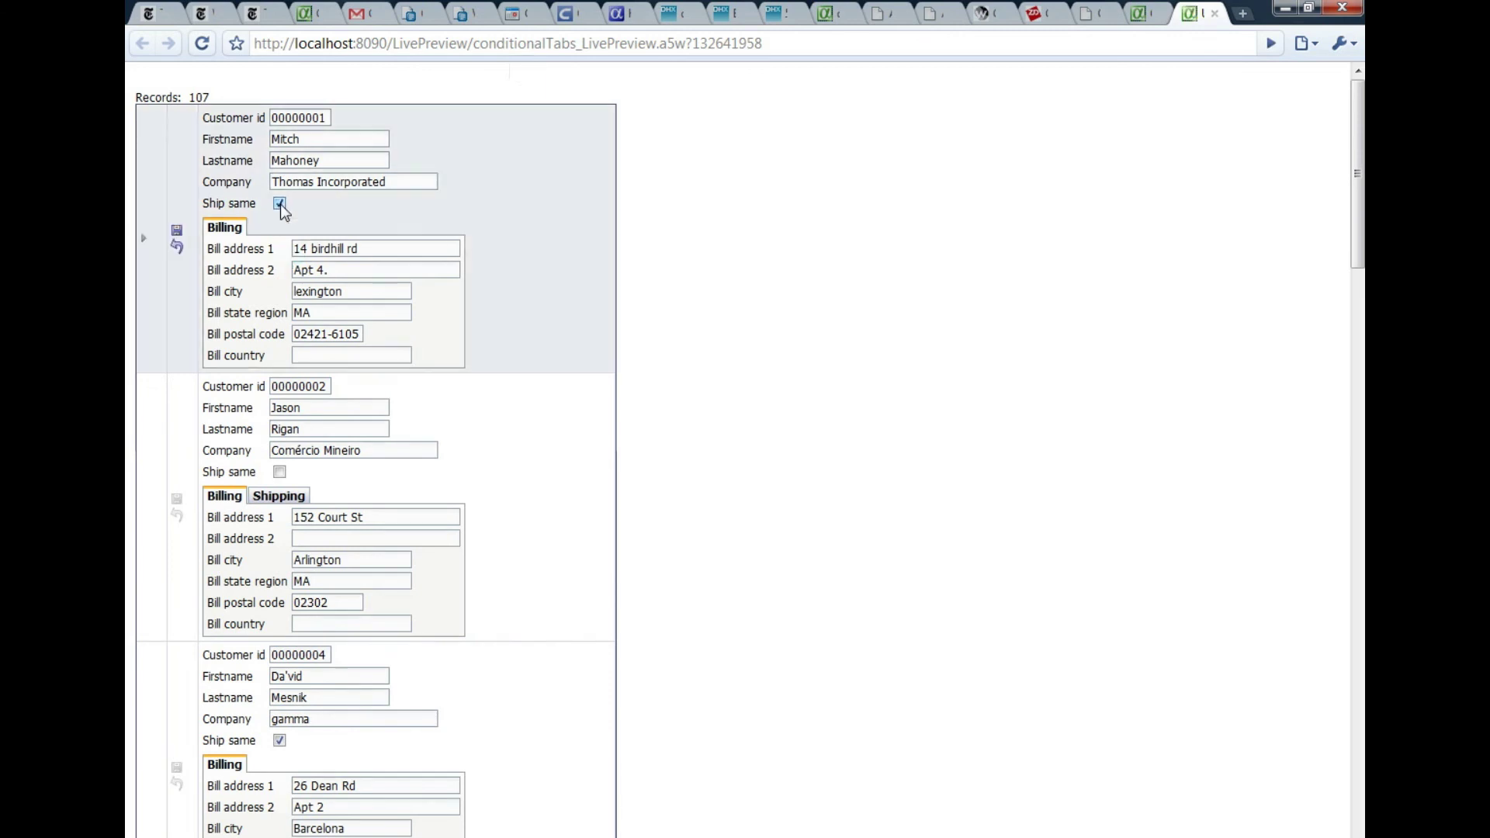